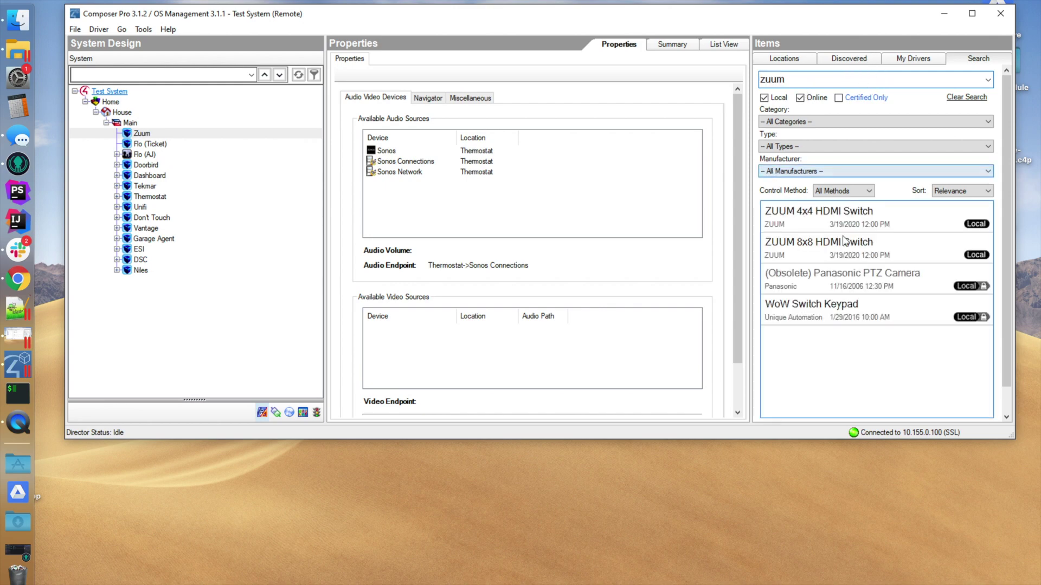
- Add the ZUUM 8x8 HDMI Switch driver to the Zuum room, named ZUUM HDMI Matrix
{"action": "left_click_drag", "start_coordinate": [841, 239], "coordinate": [194, 156]}
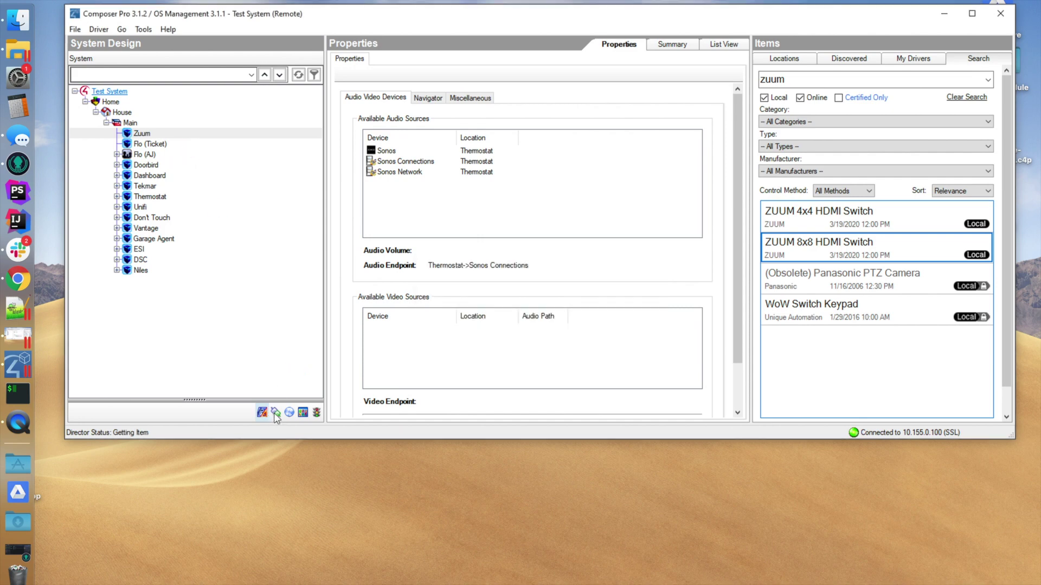
{"action": "left_click", "coordinate": [139, 143]}
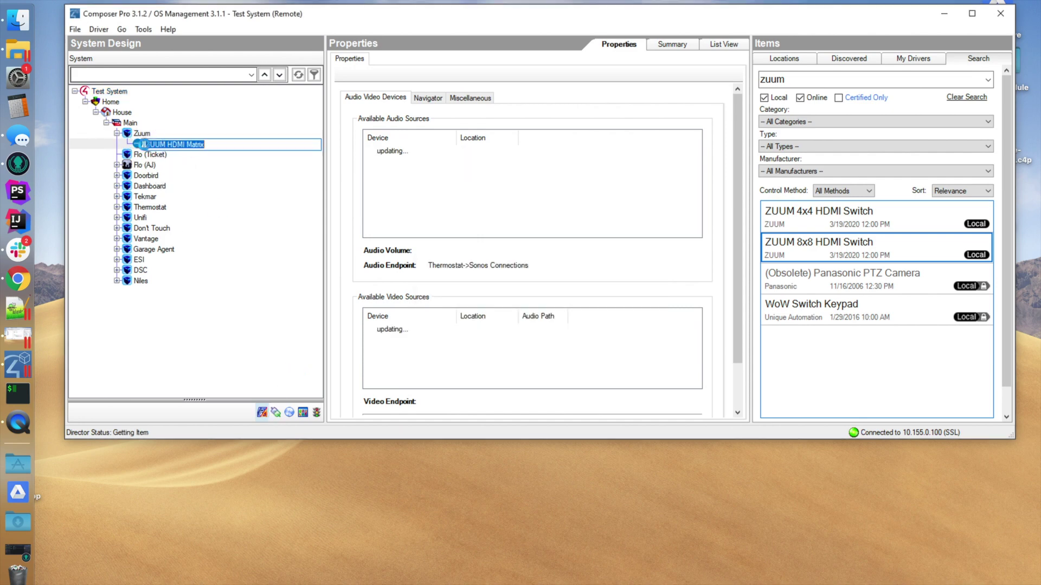
- Select ZUUM HDMI Matrix and display its control and AV connections list
{"action": "left_click", "coordinate": [139, 145]}
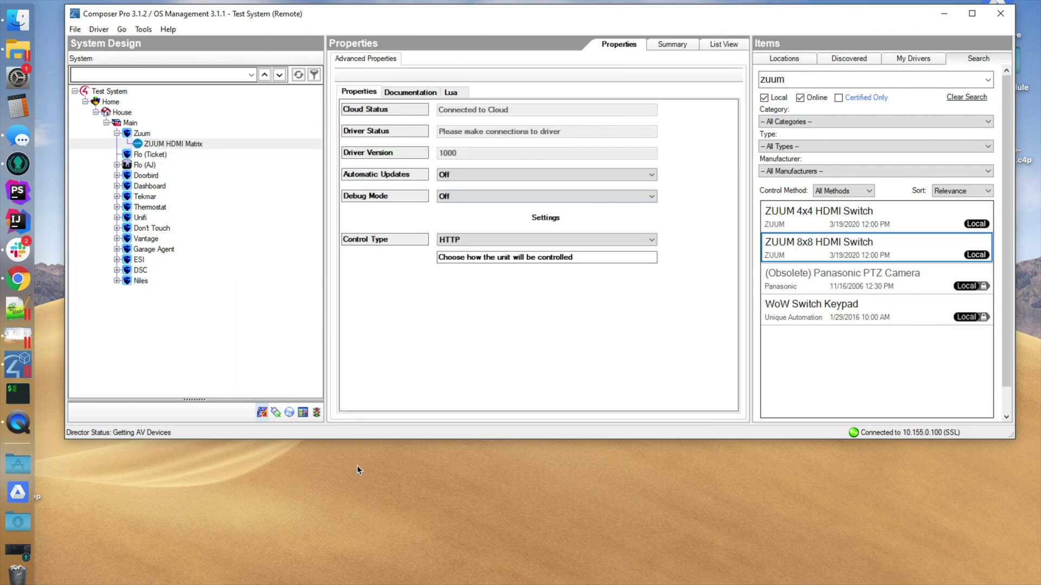
{"action": "left_click", "coordinate": [276, 412]}
{"action": "left_click", "coordinate": [164, 60]}
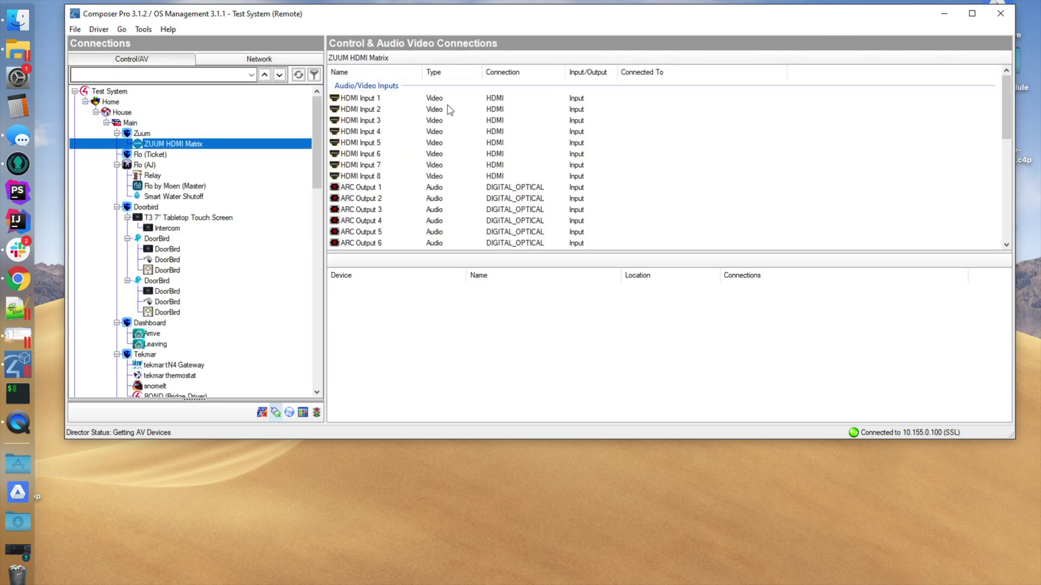
- Connect EA-1's HDMI output to the matrix's HDMI Input 1
{"action": "left_click", "coordinate": [446, 211]}
{"action": "scroll", "coordinate": [445, 213], "scroll_direction": "down", "scroll_amount": 1}
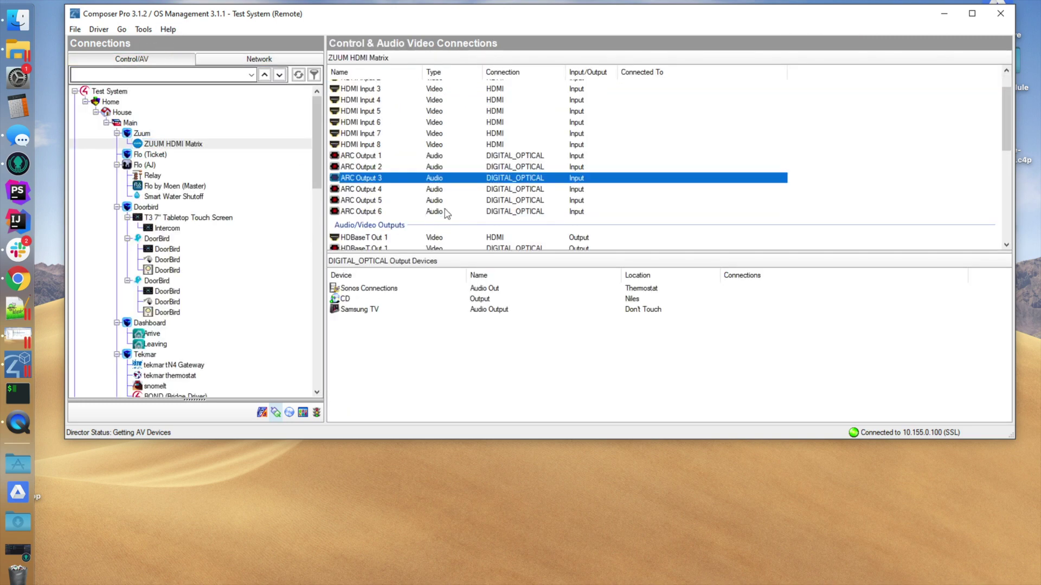
{"action": "scroll", "coordinate": [446, 213], "scroll_direction": "down", "scroll_amount": 7}
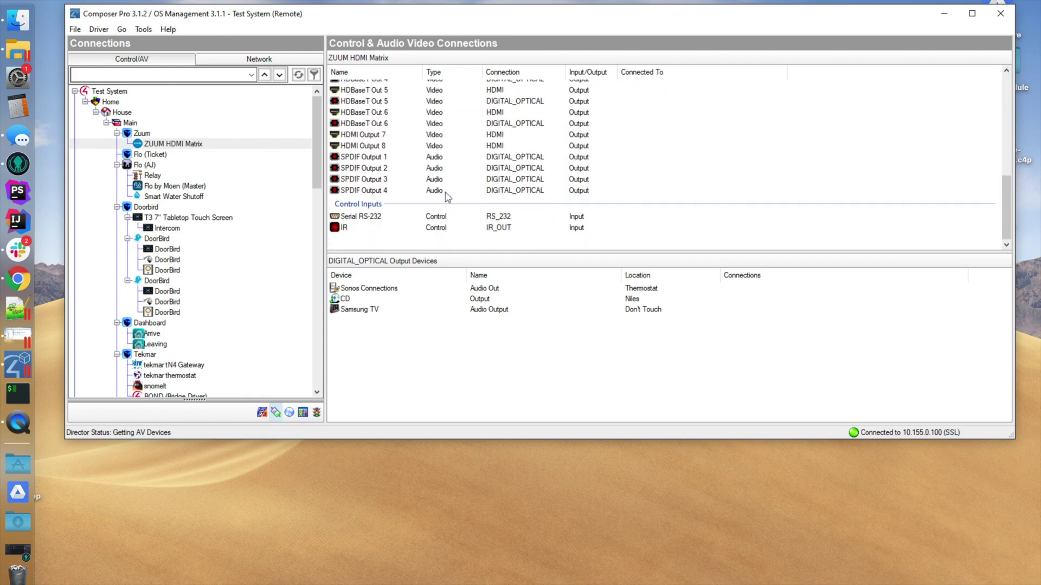
{"action": "scroll", "coordinate": [447, 197], "scroll_direction": "up", "scroll_amount": 8}
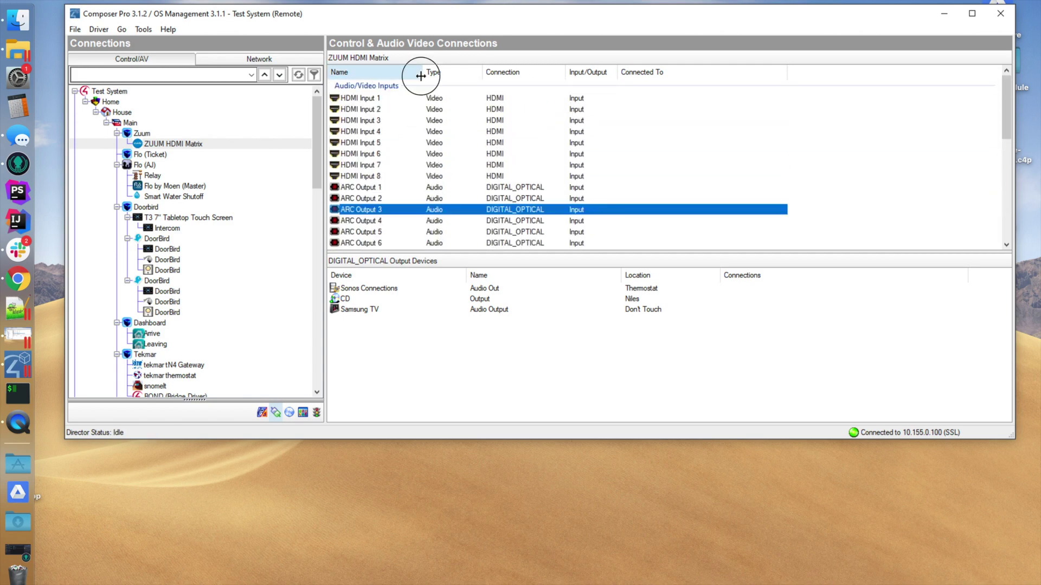
{"action": "left_click", "coordinate": [384, 99]}
{"action": "left_click_drag", "start_coordinate": [471, 288], "coordinate": [415, 98]}
- Connect Sonos Connections Audio Out to the matrix's ARC Output 6
{"action": "scroll", "coordinate": [416, 201], "scroll_direction": "down", "scroll_amount": 2}
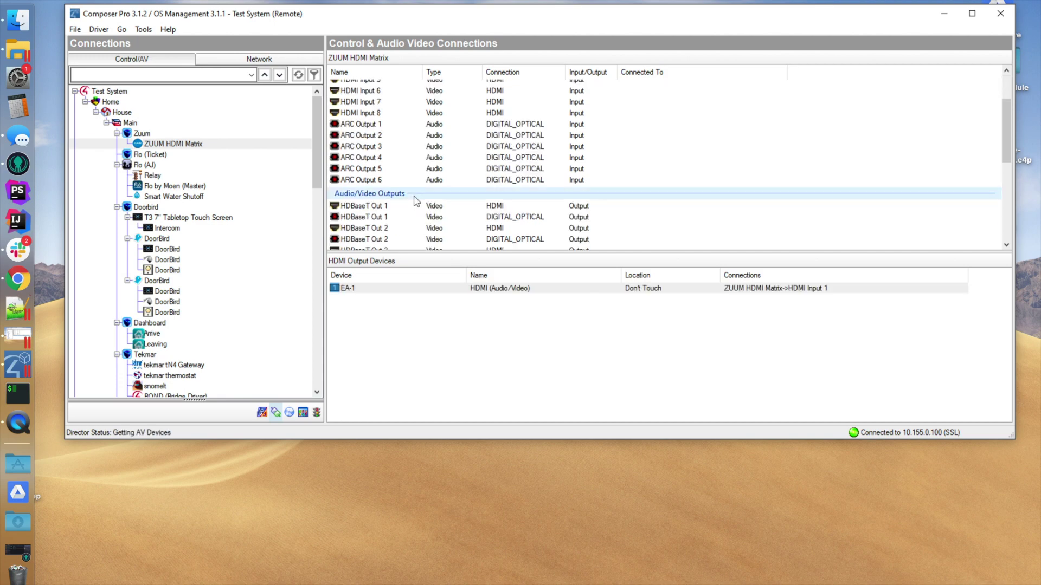
{"action": "scroll", "coordinate": [416, 201], "scroll_direction": "up", "scroll_amount": 1}
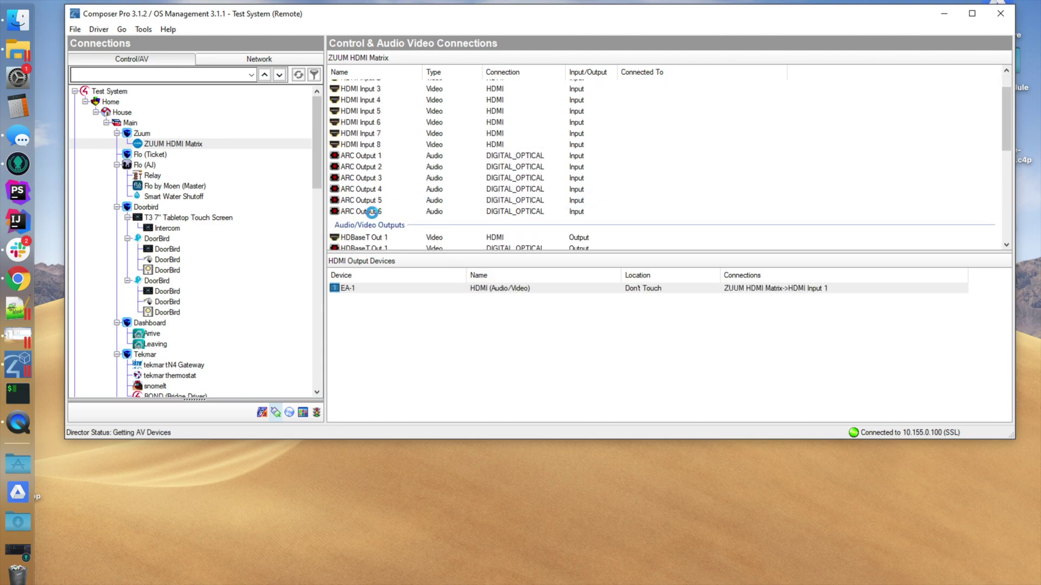
{"action": "left_click", "coordinate": [371, 211]}
{"action": "left_click_drag", "start_coordinate": [413, 299], "coordinate": [408, 214]}
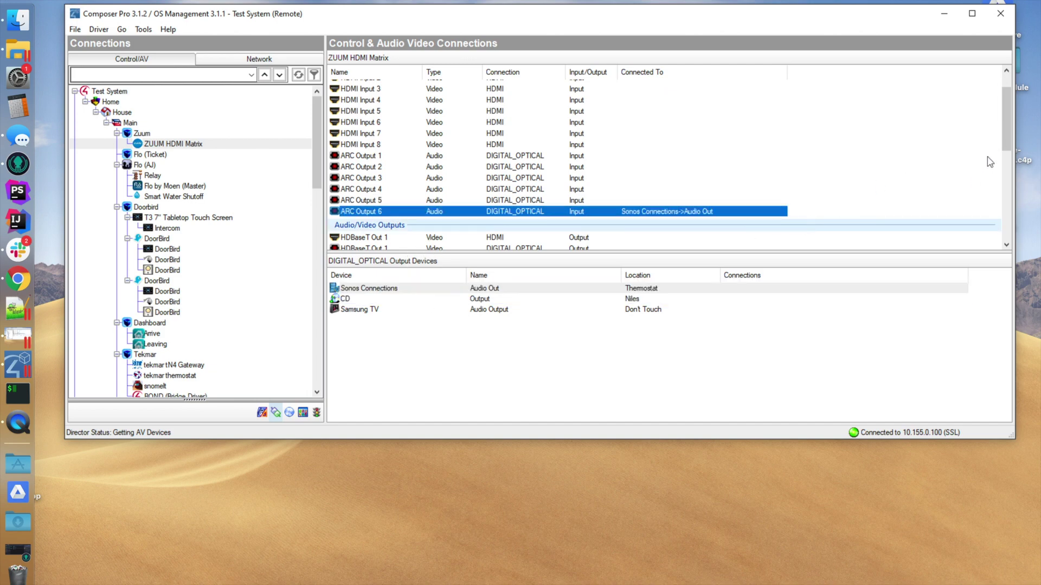
{"action": "left_click_drag", "start_coordinate": [1007, 138], "coordinate": [1007, 181]}
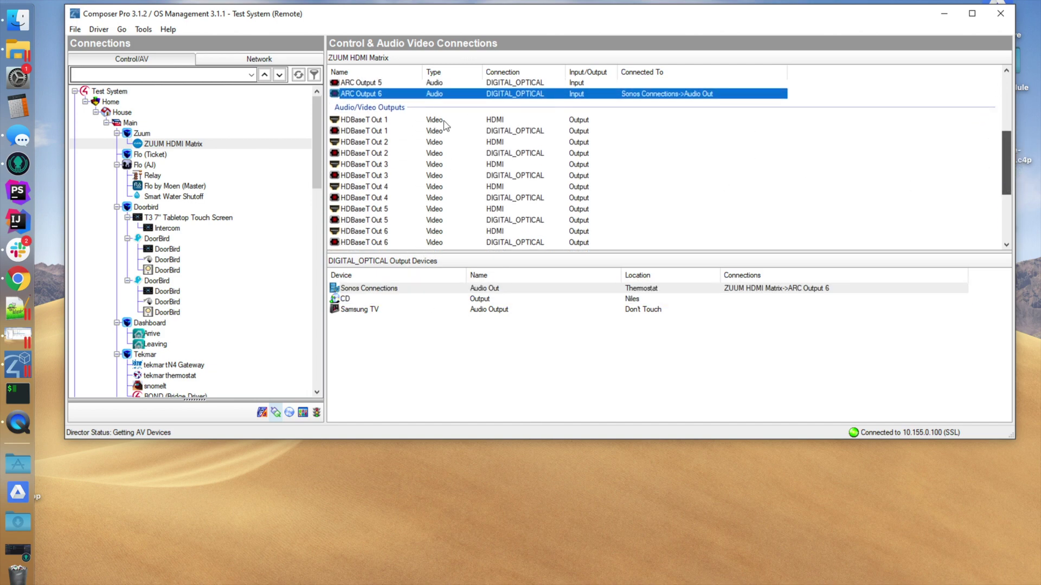
{"action": "left_click", "coordinate": [443, 121]}
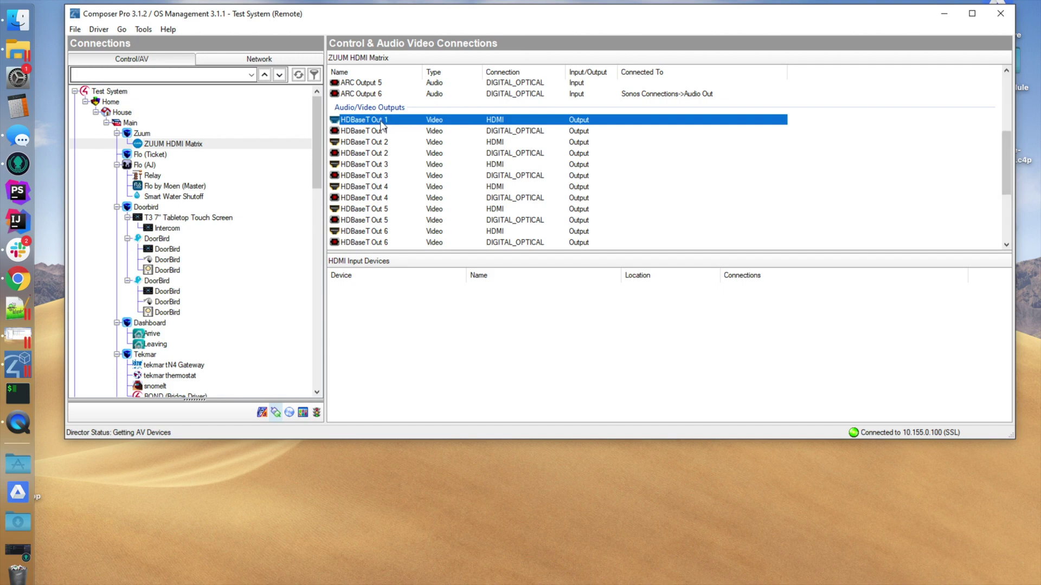
- Connect the matrix's HDBaseT Out 1 to the Samsung TV's HDMI 1 input
{"action": "left_click", "coordinate": [390, 121]}
{"action": "left_click", "coordinate": [398, 120]}
{"action": "left_click", "coordinate": [408, 133]}
{"action": "left_click", "coordinate": [405, 120]}
{"action": "left_click_drag", "start_coordinate": [409, 132], "coordinate": [478, 299]}
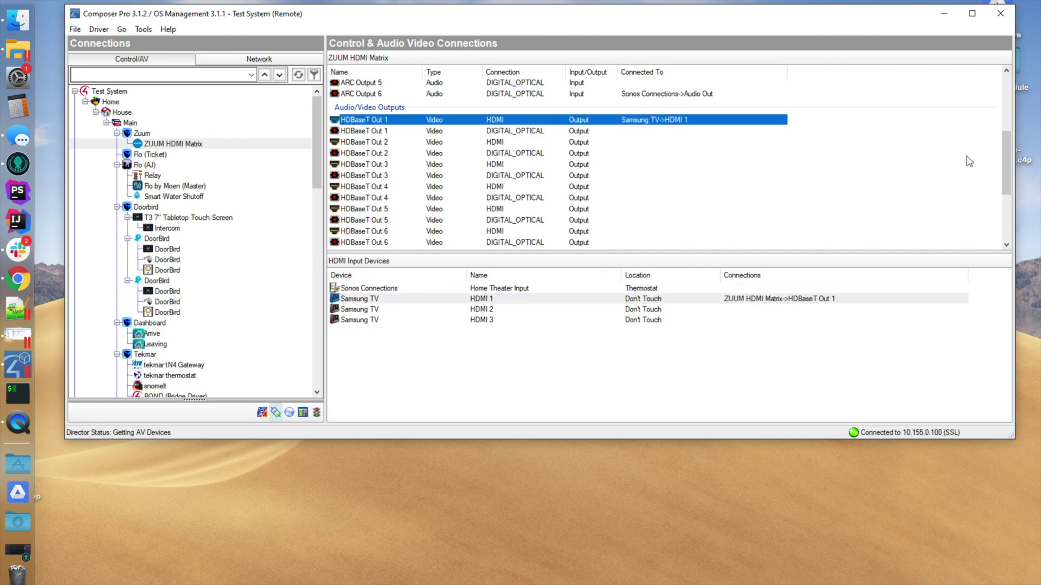
- Check the matrix's IR control input options, then show the IP network connection list
{"action": "left_click", "coordinate": [1007, 203]}
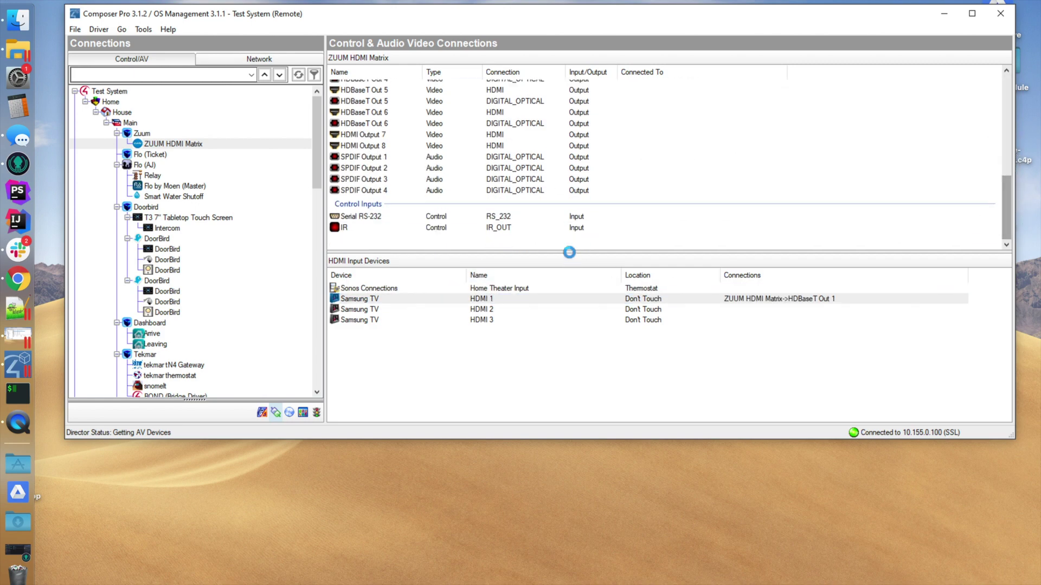
{"action": "left_click", "coordinate": [476, 226]}
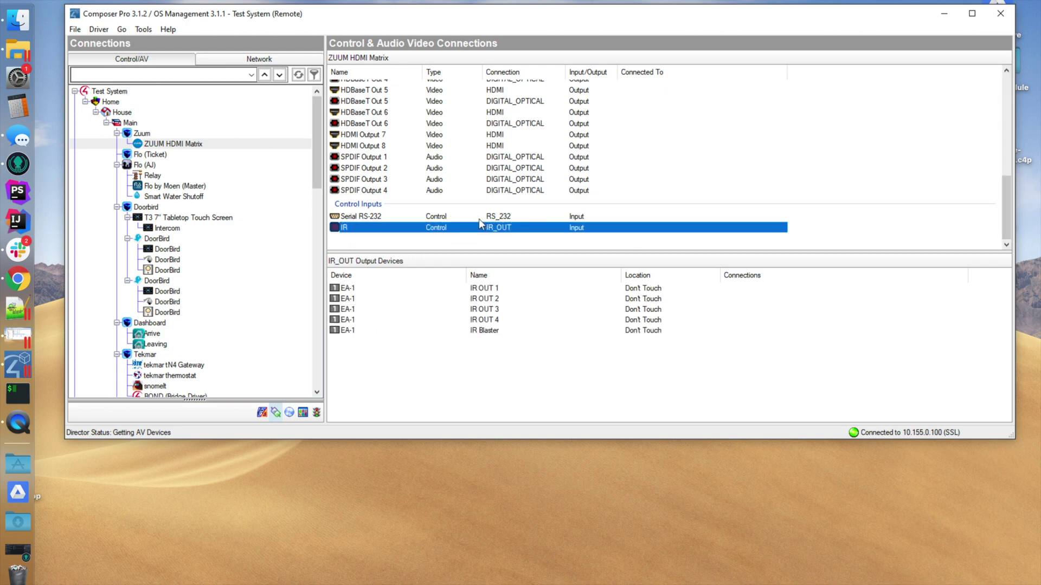
{"action": "left_click", "coordinate": [282, 58]}
{"action": "left_click", "coordinate": [289, 58]}
{"action": "left_click", "coordinate": [282, 59]}
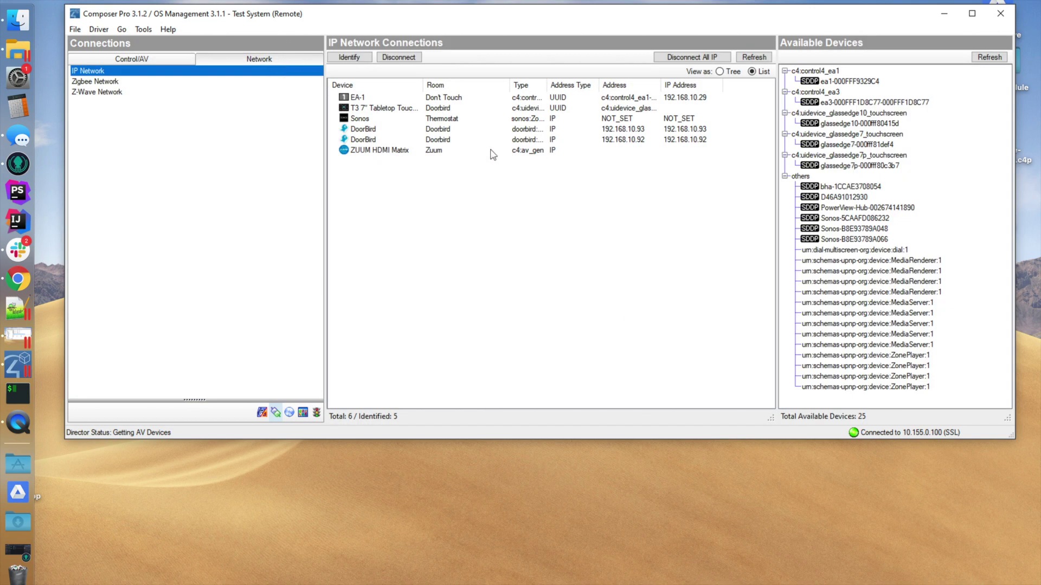
- Identify ZUUM HDMI Matrix at 192.168.10.111, then return to System Design
{"action": "double_click", "coordinate": [500, 154]}
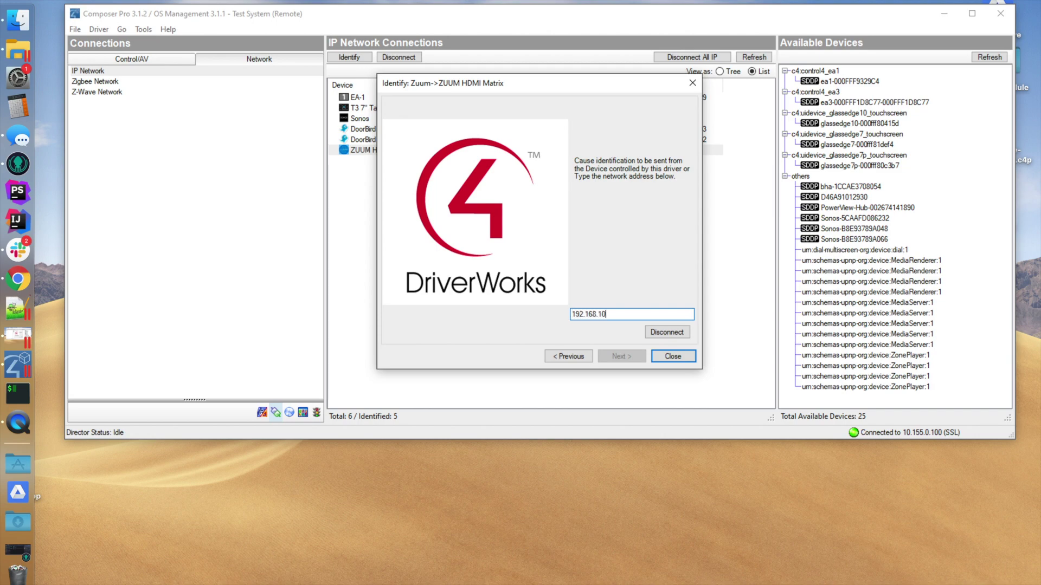
{"action": "left_click", "coordinate": [673, 356]}
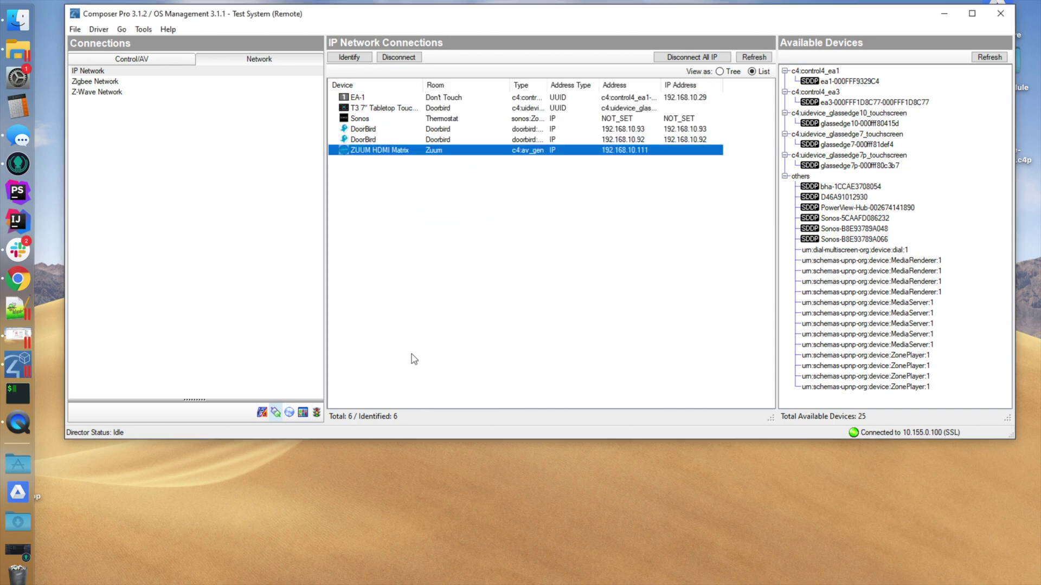
{"action": "left_click", "coordinate": [263, 414]}
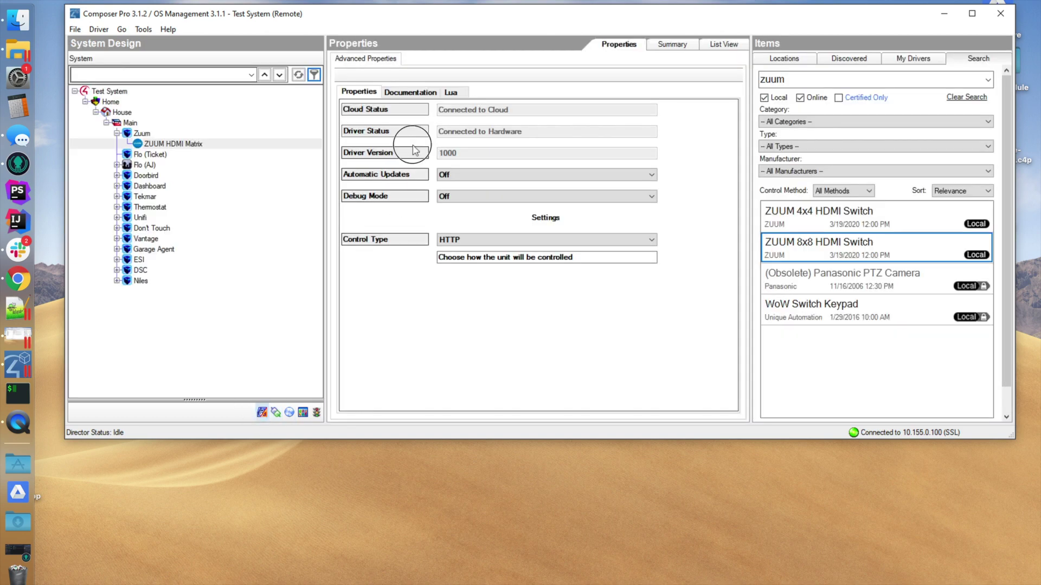
- Route HDMI Input 1 to HDBaseT Out 1 in the matrix's routing grid, then go to Programming
{"action": "double_click", "coordinate": [238, 145]}
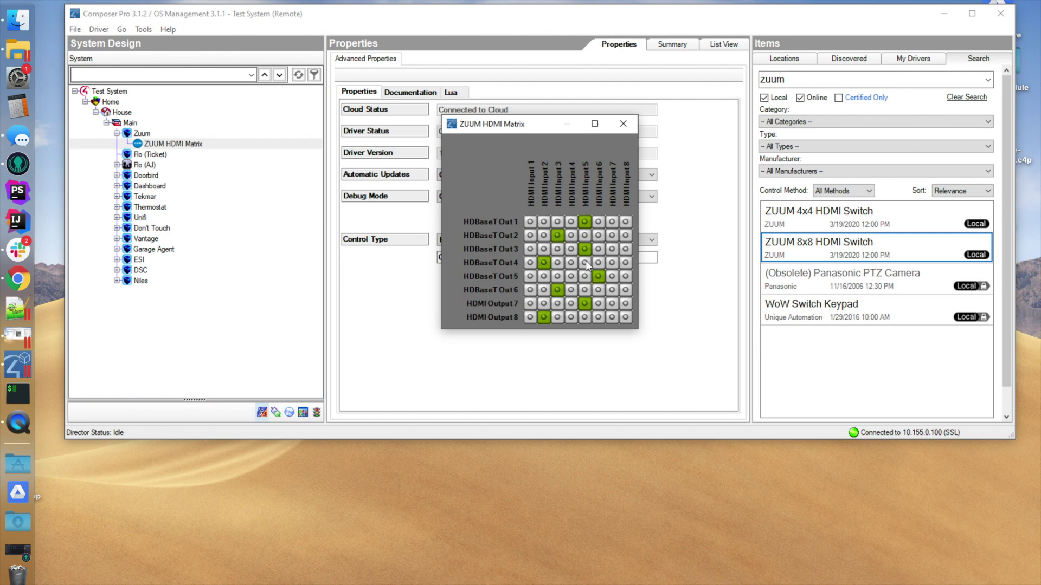
{"action": "left_click", "coordinate": [623, 123]}
{"action": "double_click", "coordinate": [245, 143]}
{"action": "left_click", "coordinate": [533, 223]}
{"action": "left_click", "coordinate": [623, 124]}
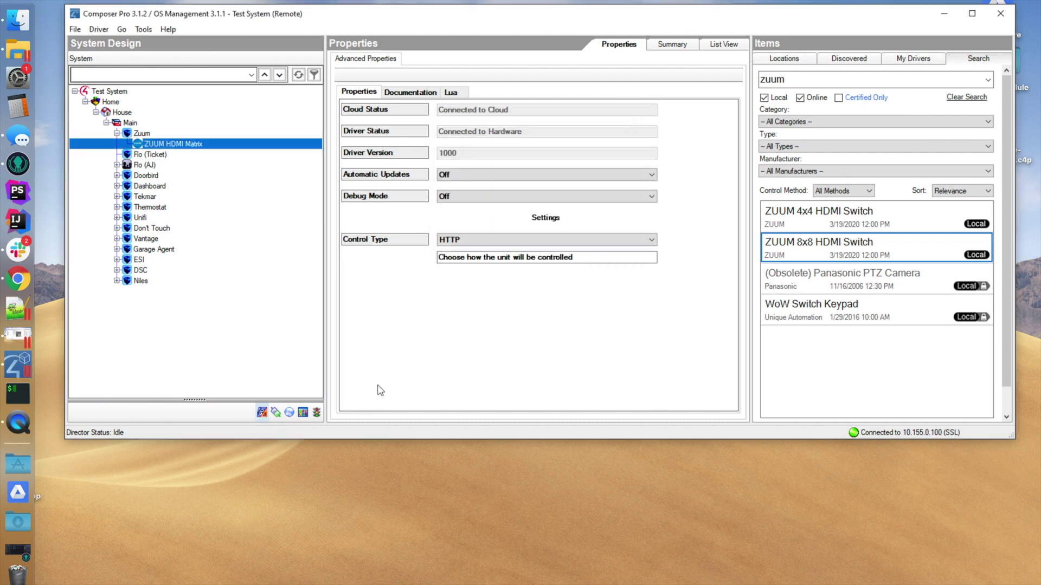
{"action": "left_click", "coordinate": [316, 412]}
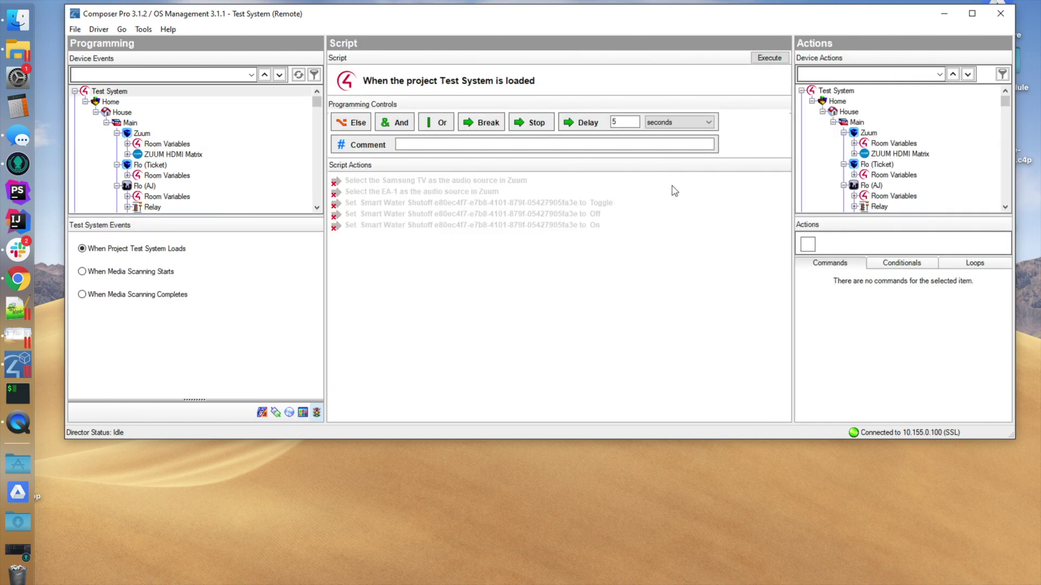
- Select ZUUM HDMI Matrix in the Actions device tree to list its commands
{"action": "left_click", "coordinate": [903, 154]}
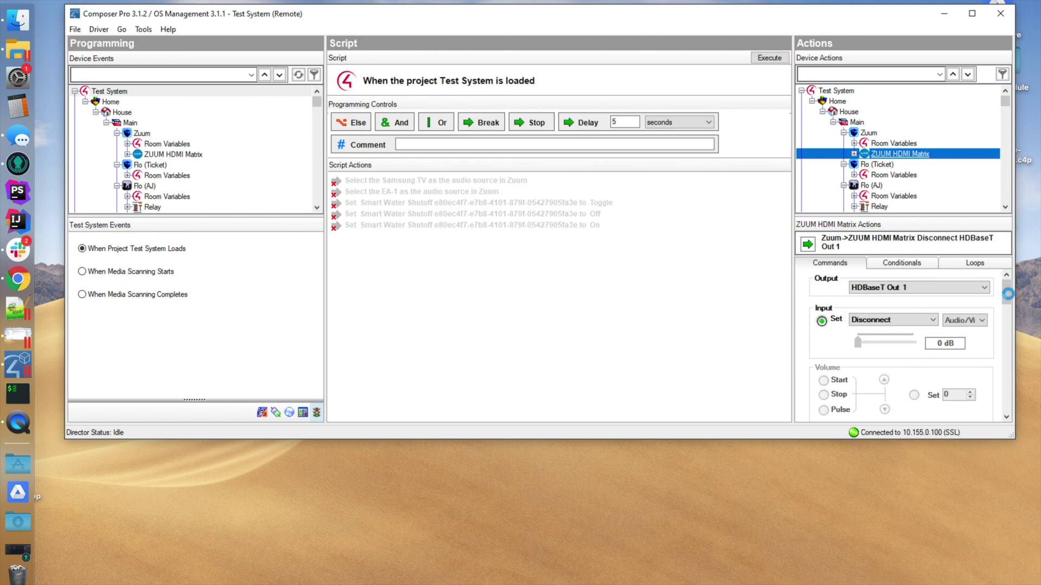
- Add a Send RS232 Command action of POWERON\r on HDBaseT Output 3 at 9600 baud to the script
{"action": "left_click_drag", "start_coordinate": [1007, 294], "coordinate": [1020, 401]}
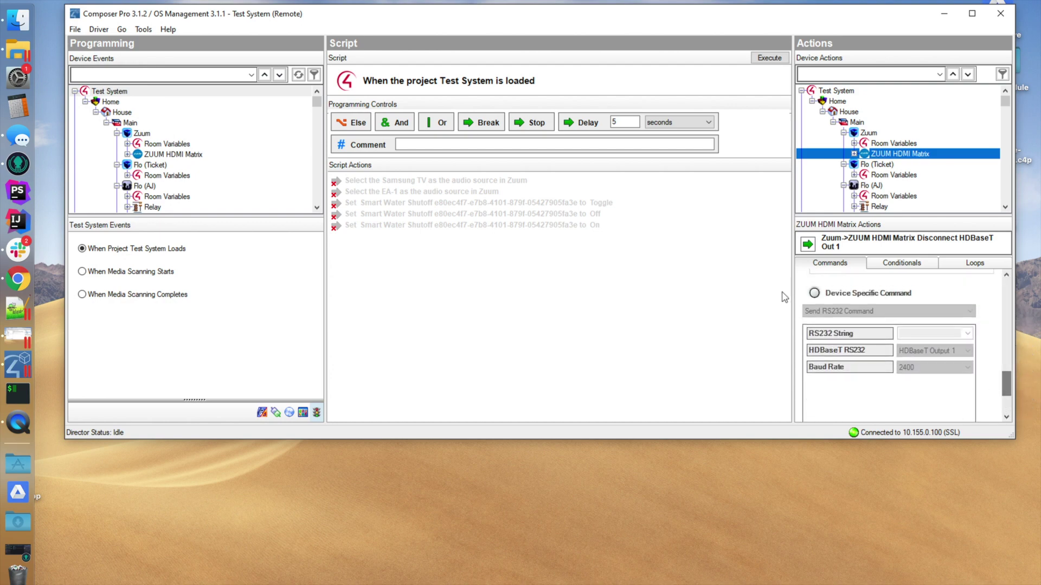
{"action": "left_click", "coordinate": [883, 337]}
{"action": "left_click", "coordinate": [926, 334]}
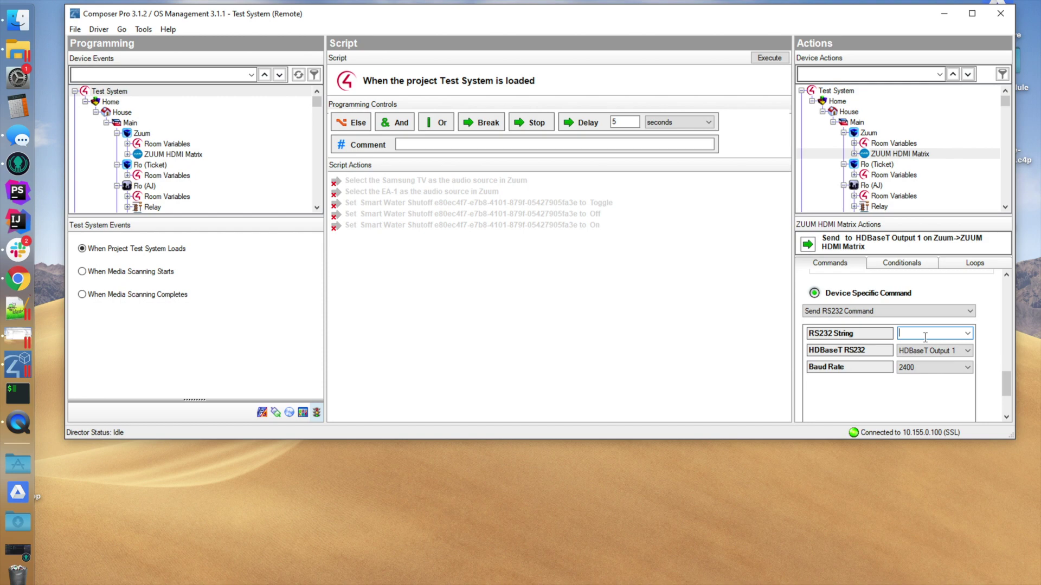
{"action": "type", "text": "POWERON\\r"}
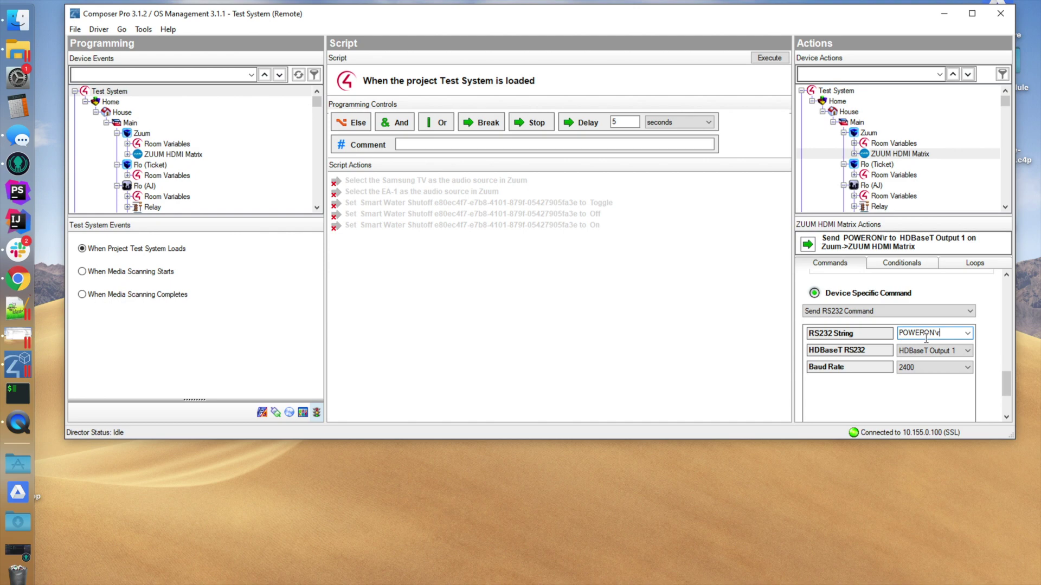
{"action": "left_click", "coordinate": [941, 351]}
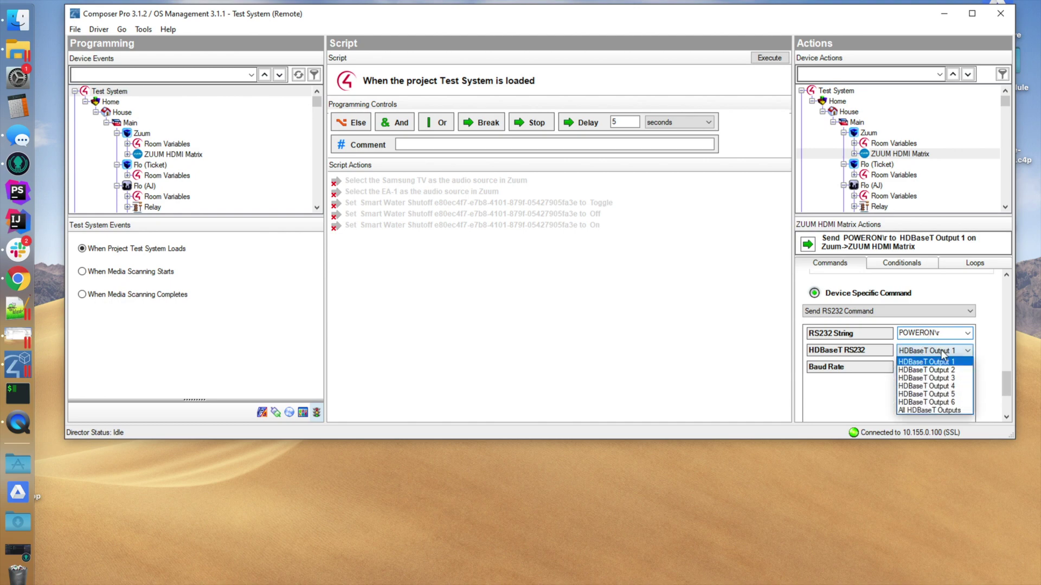
{"action": "left_click", "coordinate": [944, 383]}
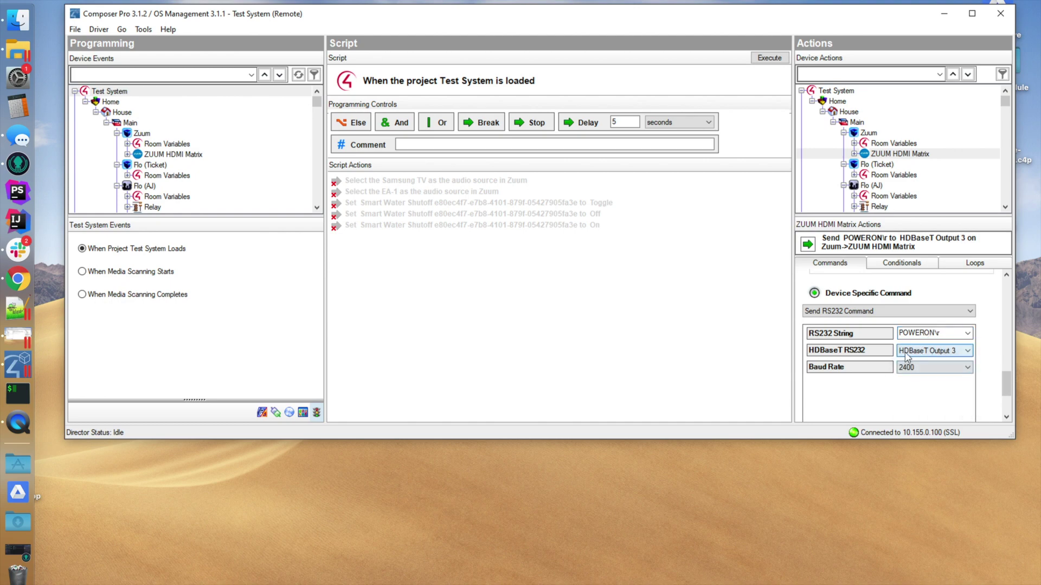
{"action": "left_click", "coordinate": [922, 368]}
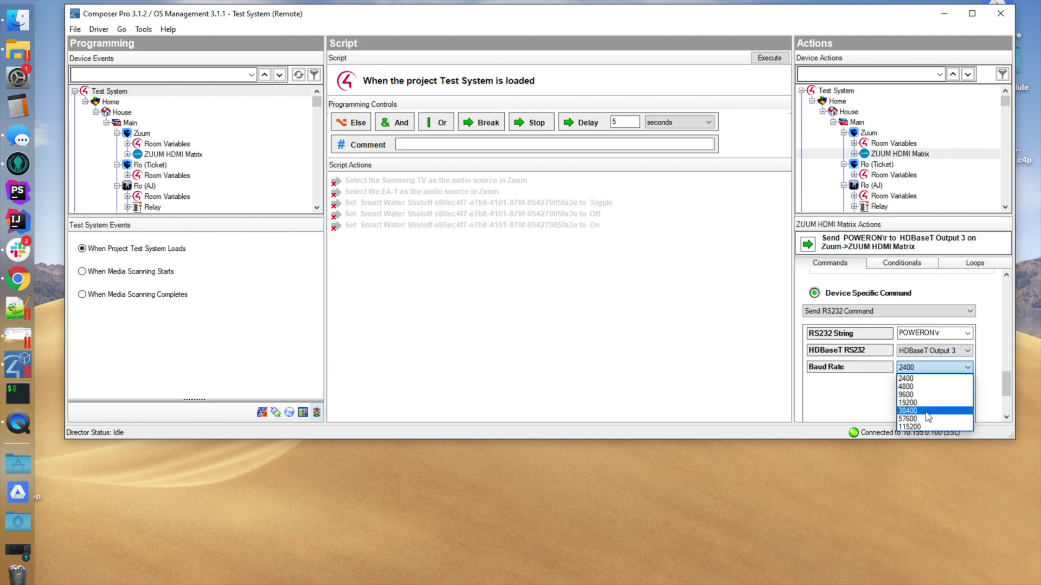
{"action": "left_click", "coordinate": [922, 395]}
{"action": "left_click_drag", "start_coordinate": [815, 245], "coordinate": [627, 243]}
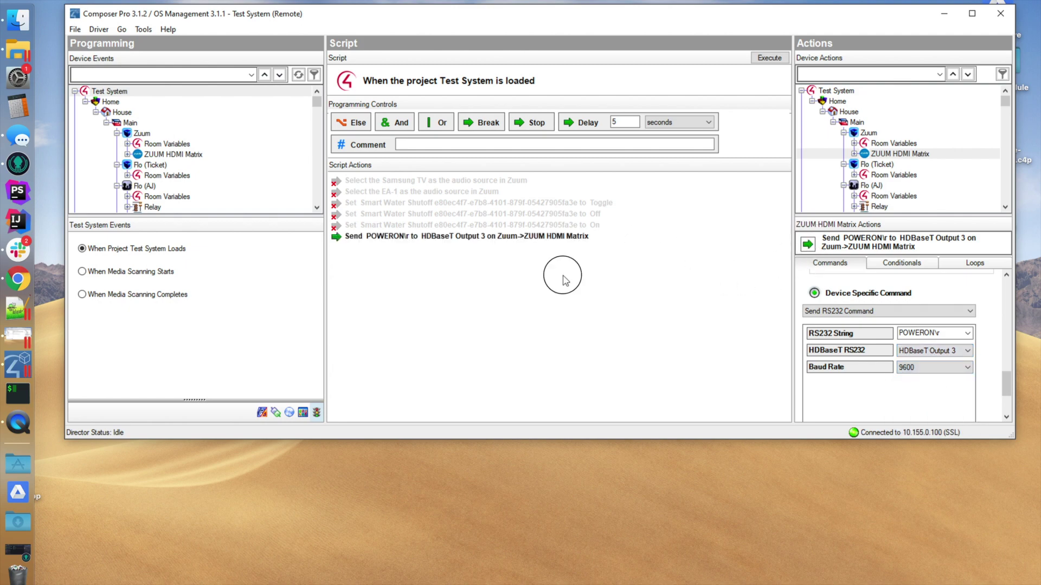
{"action": "left_click", "coordinate": [262, 412]}
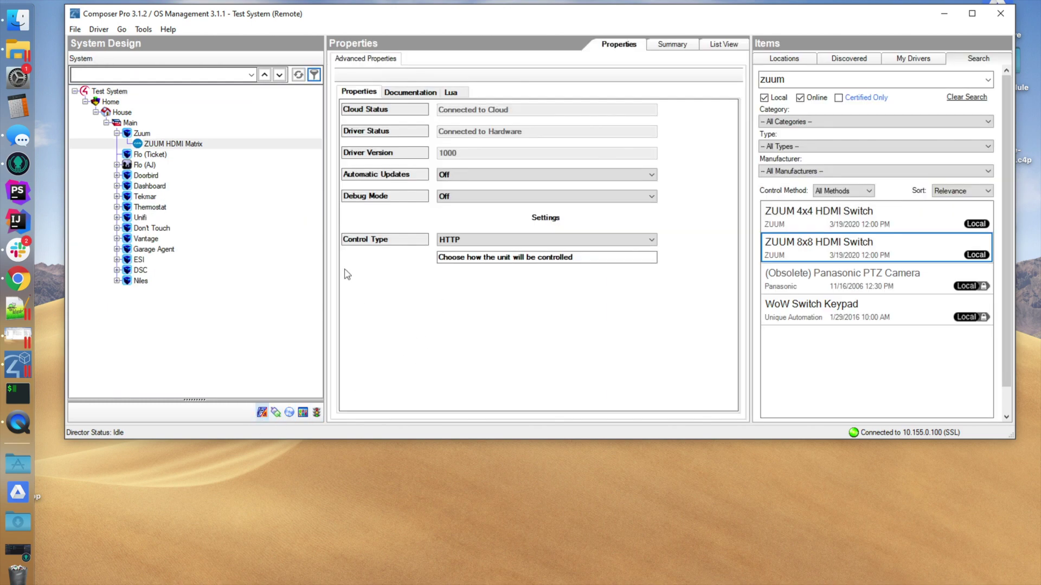